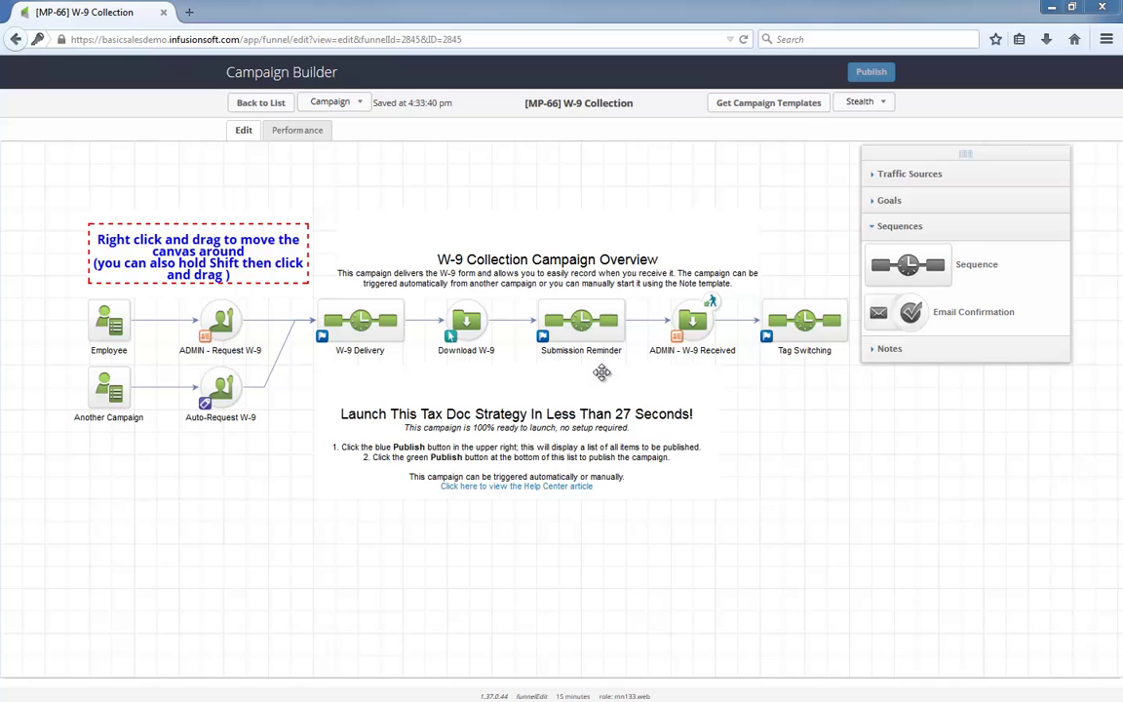
- Review the tag settings of the Auto-Request W-9 goal and the note template settings of ADMIN - Request W-9
{"action": "double_click", "coordinate": [216, 394]}
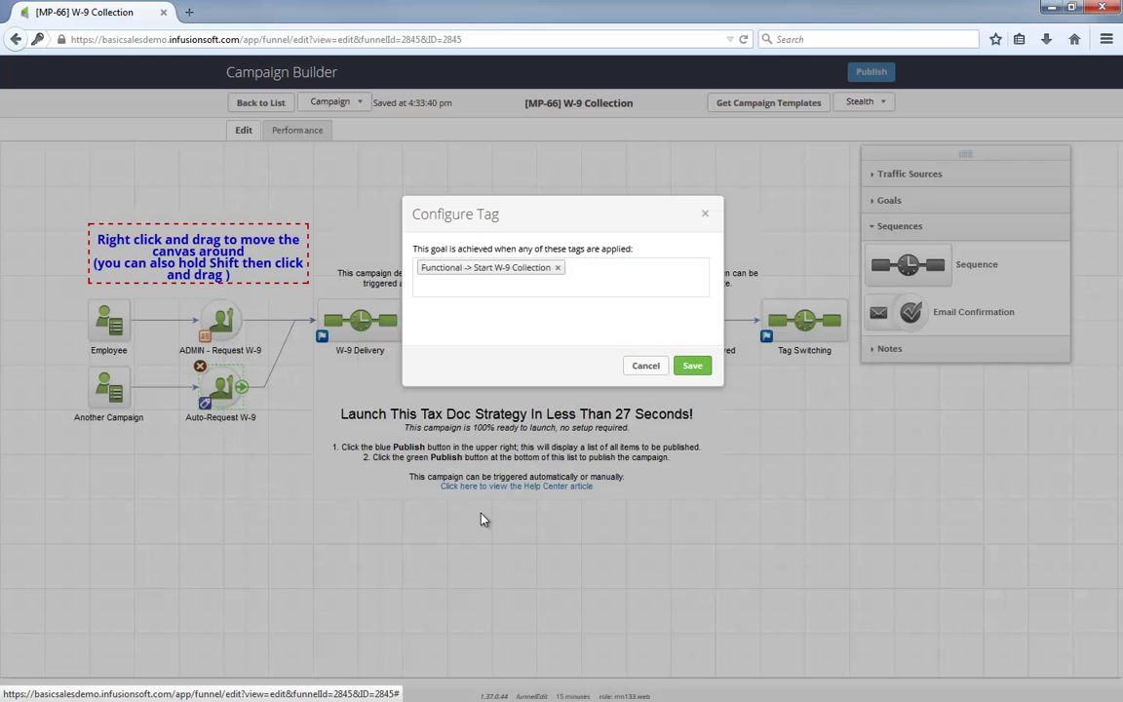
{"action": "left_click", "coordinate": [644, 367]}
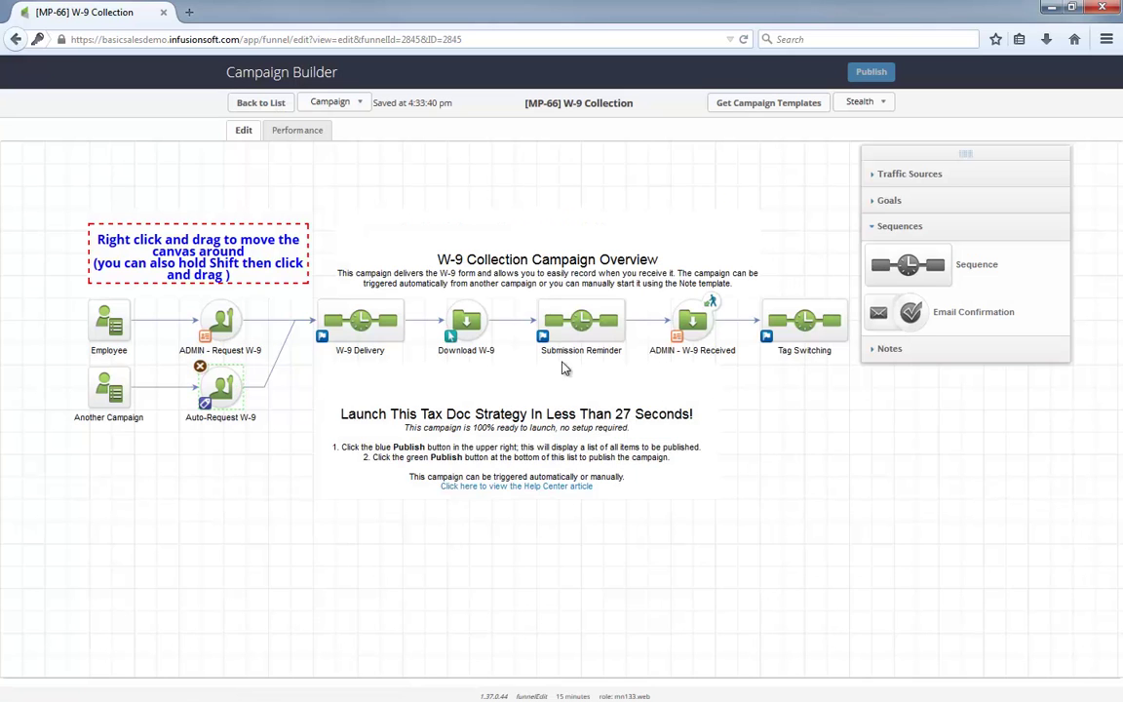
{"action": "double_click", "coordinate": [239, 322]}
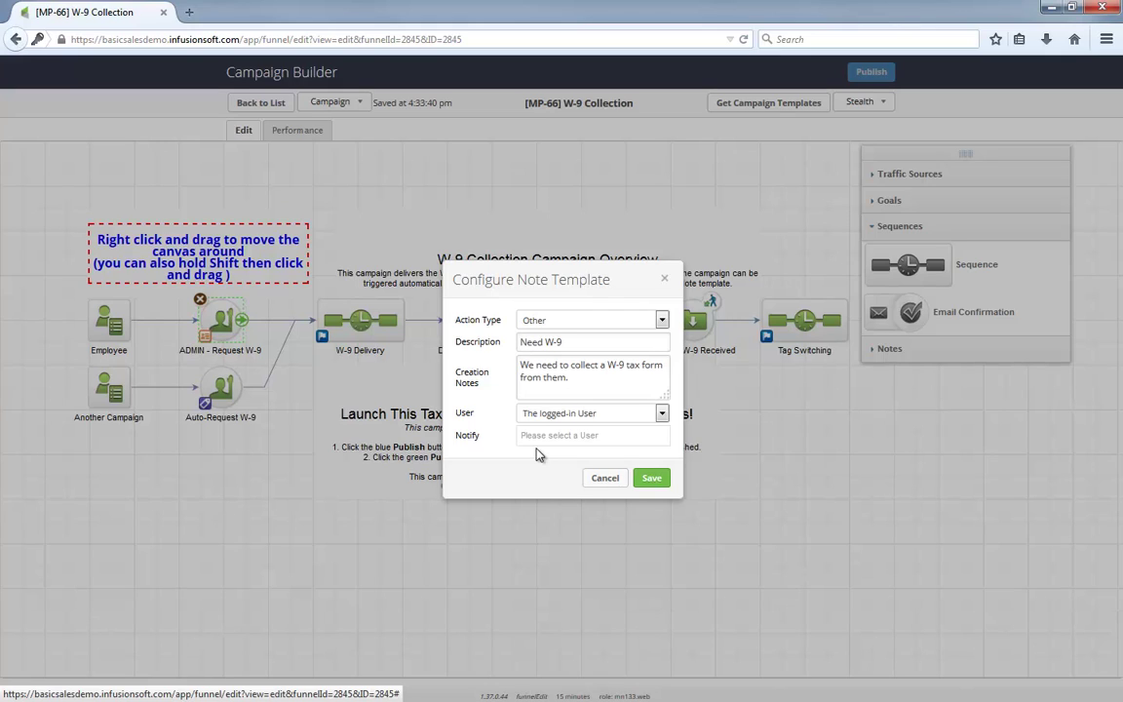
{"action": "left_click", "coordinate": [604, 478]}
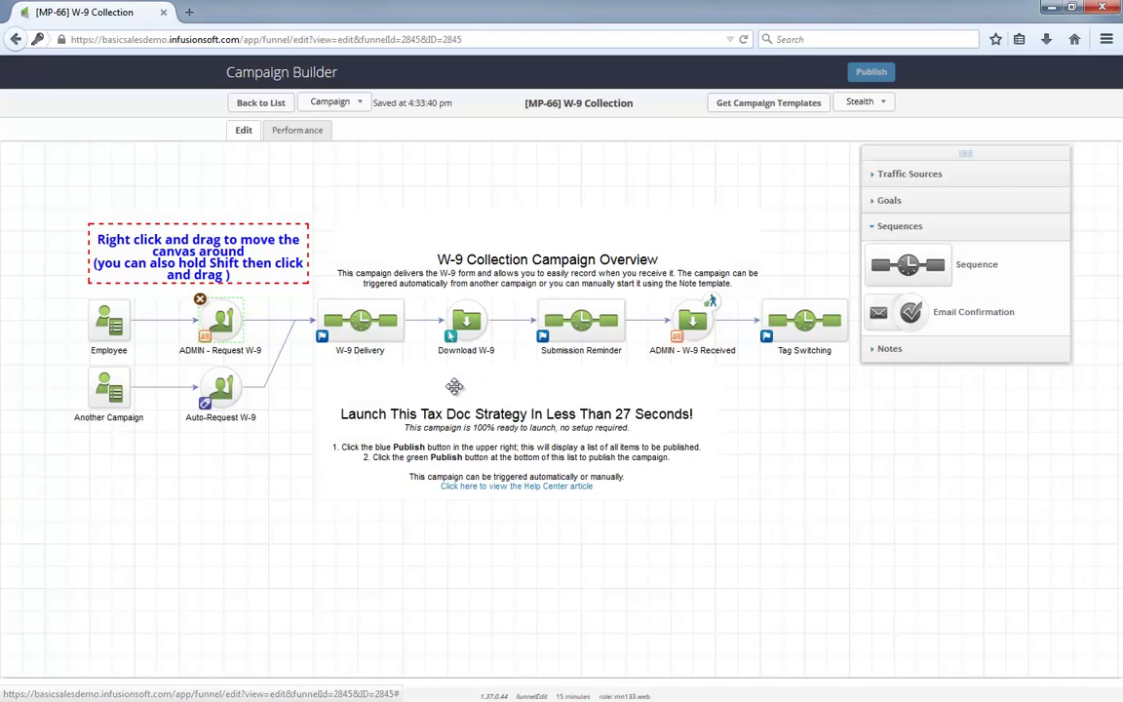
- Open the W-9 Delivery sequence and inspect which tag its apply-tag step uses, leaving the settings unsaved
{"action": "left_click", "coordinate": [366, 325]}
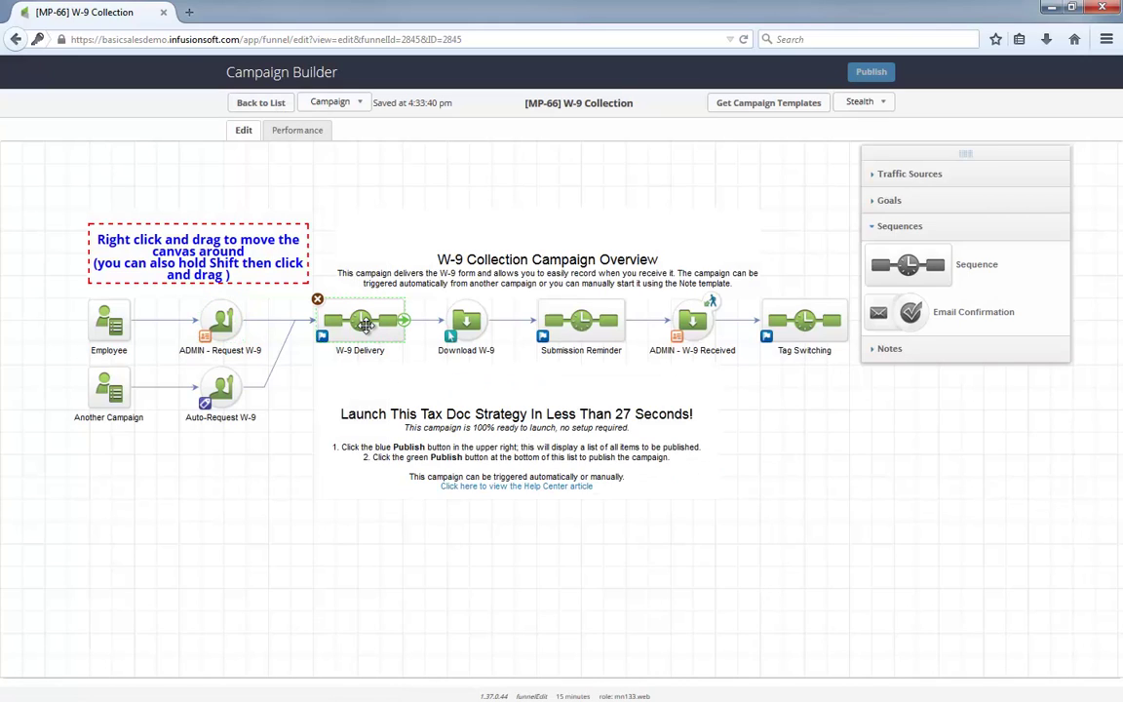
{"action": "double_click", "coordinate": [365, 324]}
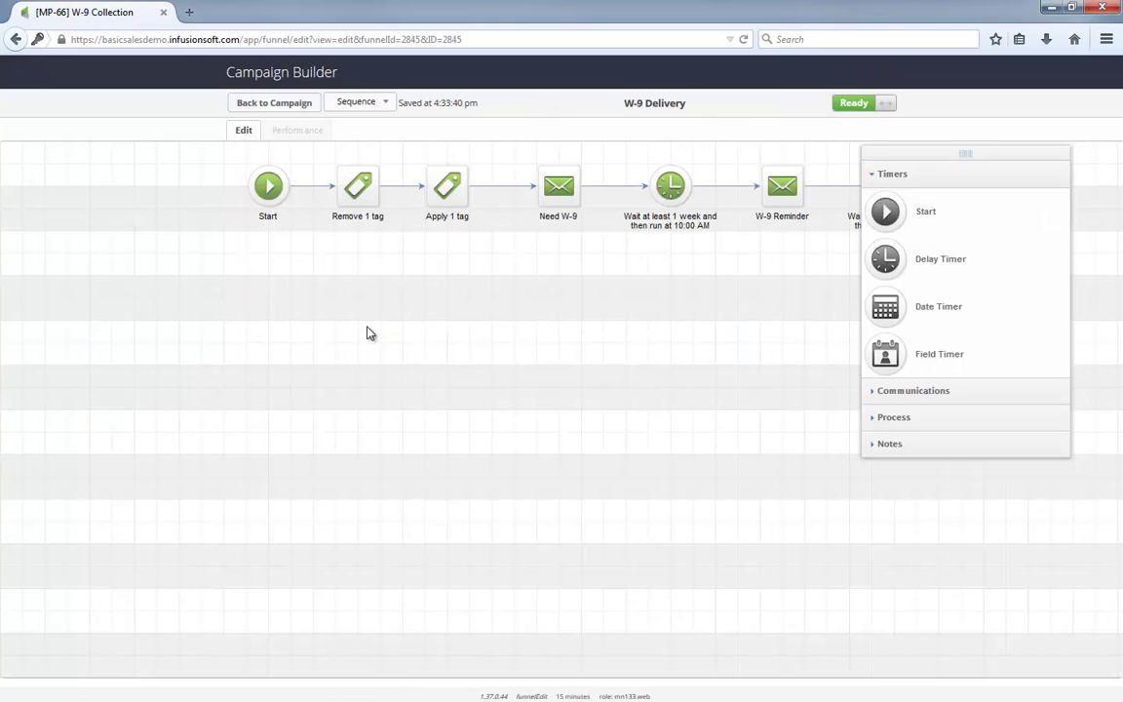
{"action": "double_click", "coordinate": [448, 186]}
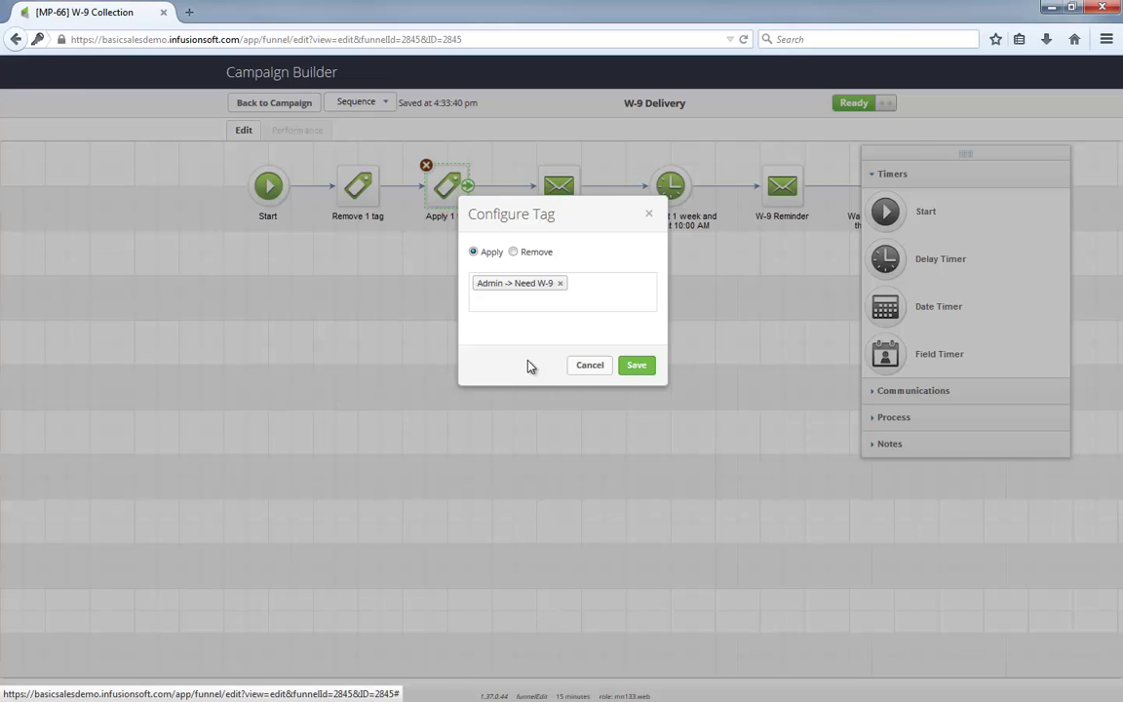
{"action": "left_click", "coordinate": [585, 366]}
- Inspect the Need W-9 email and the destination of its W-9 download link, and return to the campaign overview
{"action": "left_click", "coordinate": [553, 186]}
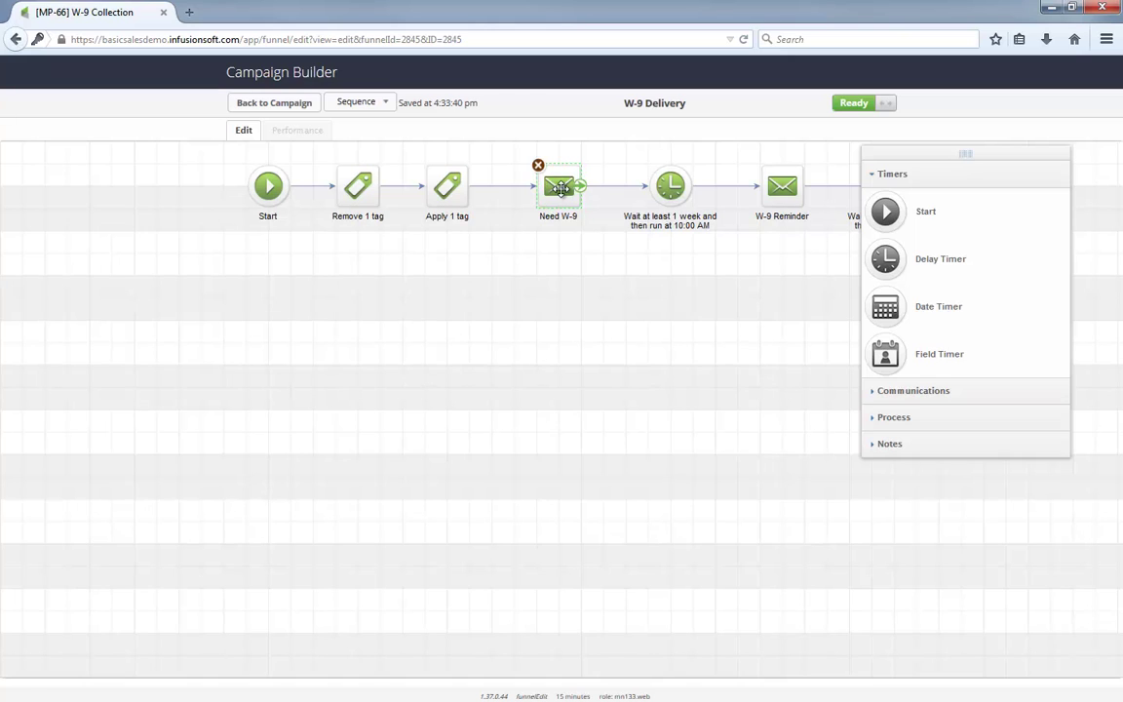
{"action": "double_click", "coordinate": [562, 189]}
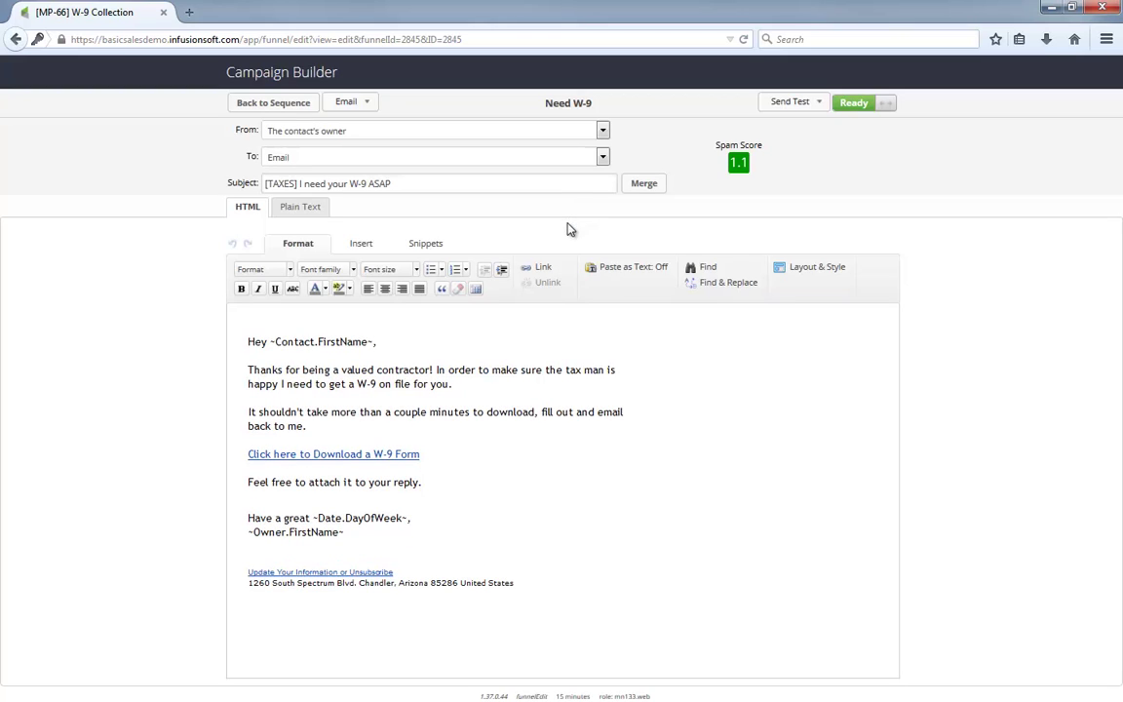
{"action": "left_click", "coordinate": [454, 384]}
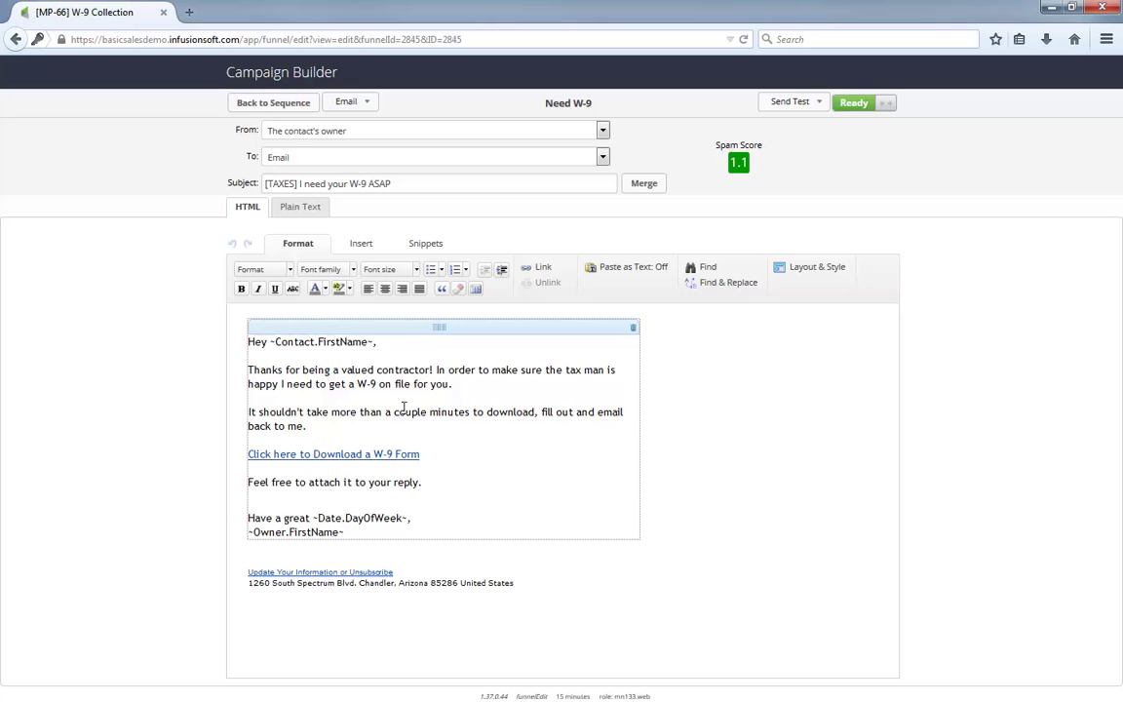
{"action": "triple_click", "coordinate": [388, 456]}
{"action": "key", "text": "ctrl+k"}
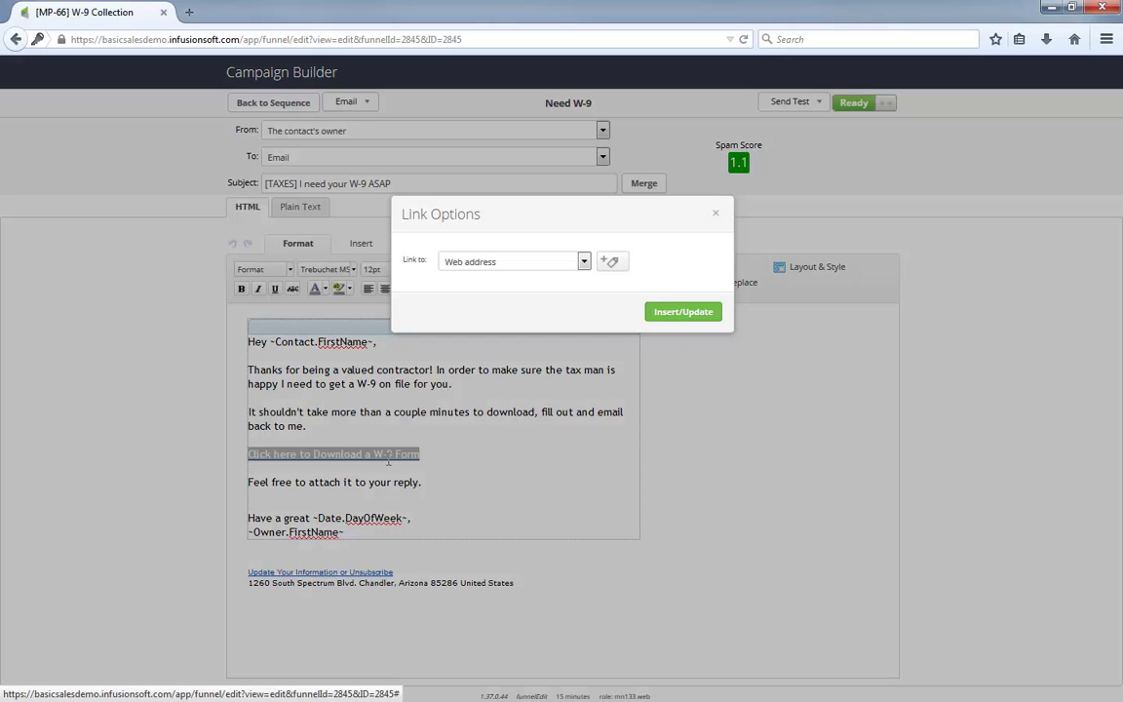
{"action": "key", "text": "ctrl+v"}
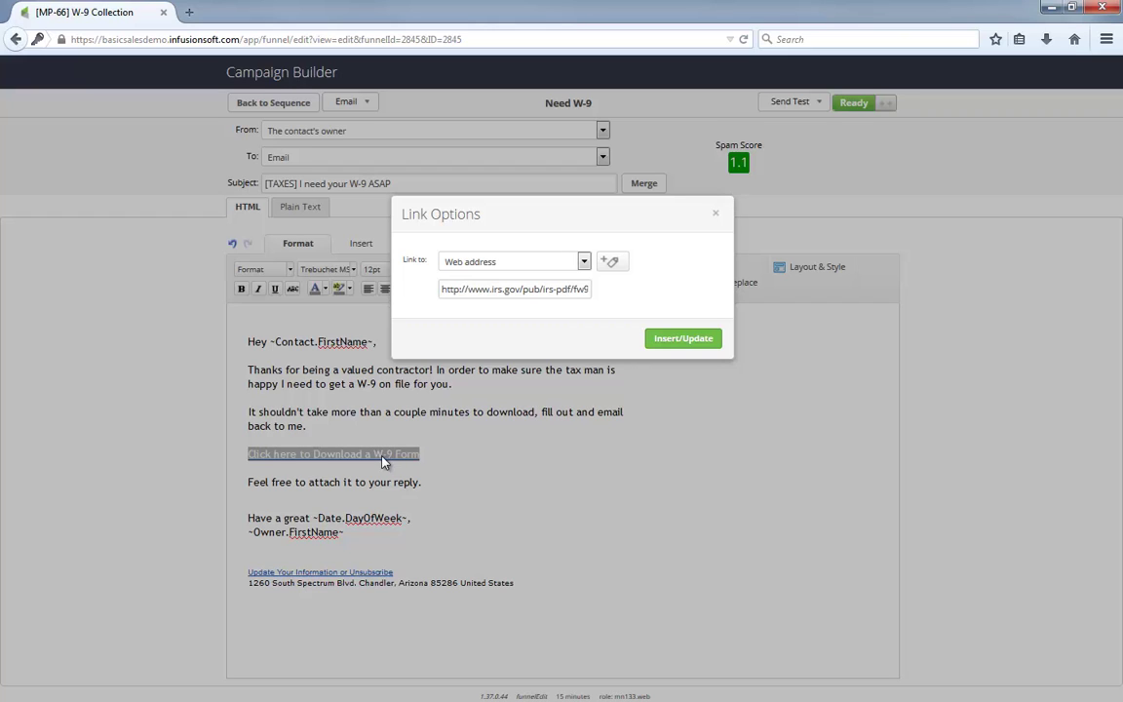
{"action": "left_click", "coordinate": [715, 215]}
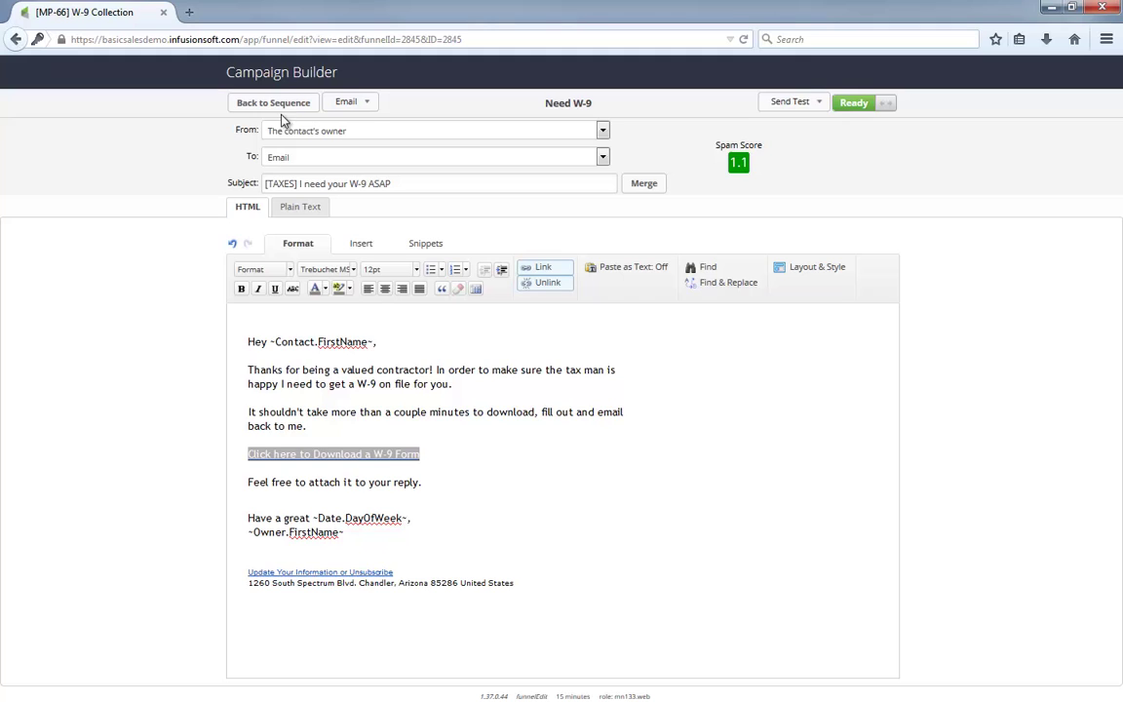
{"action": "left_click", "coordinate": [276, 108]}
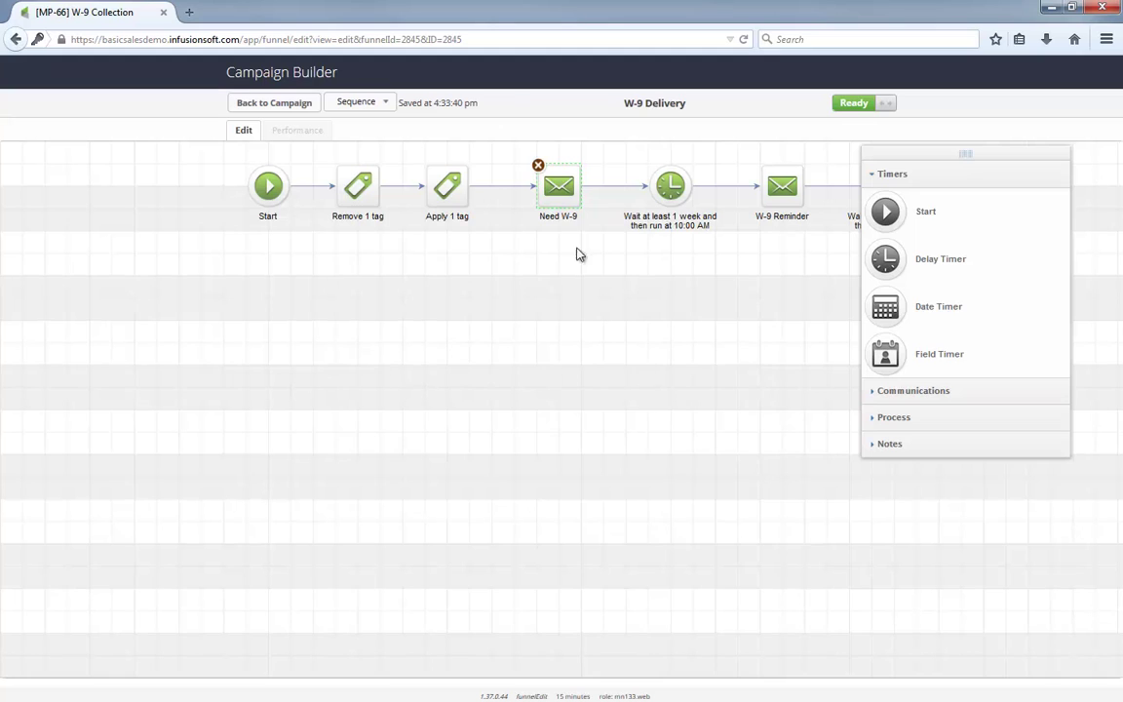
{"action": "left_click", "coordinate": [781, 189]}
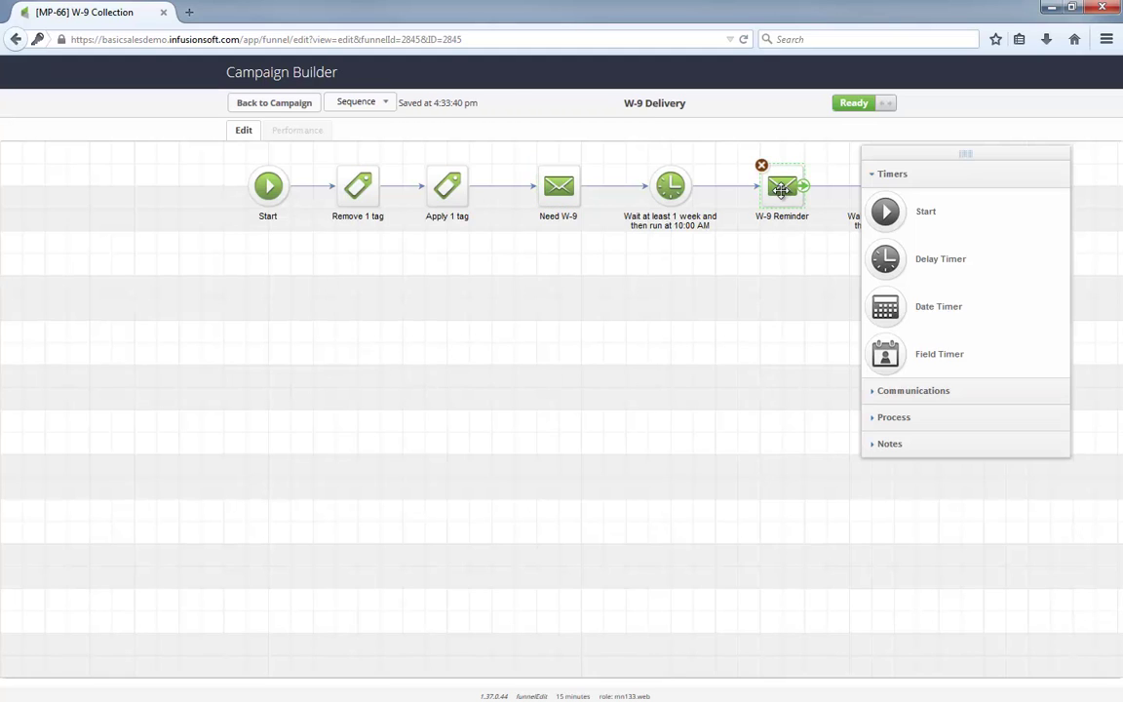
{"action": "left_click", "coordinate": [293, 105]}
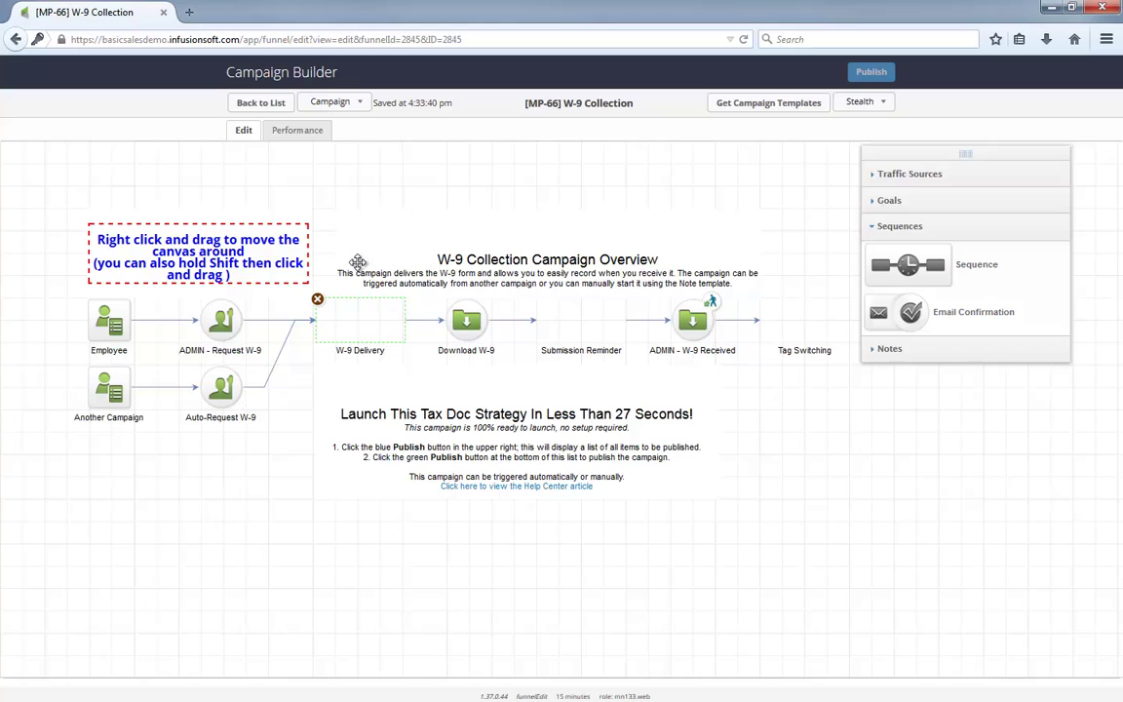
- Highlight the connection from Download W-9 to Submission Reminder, and review the ADMIN - W-9 Received goal's note template
{"action": "left_click_drag", "start_coordinate": [419, 358], "coordinate": [633, 295]}
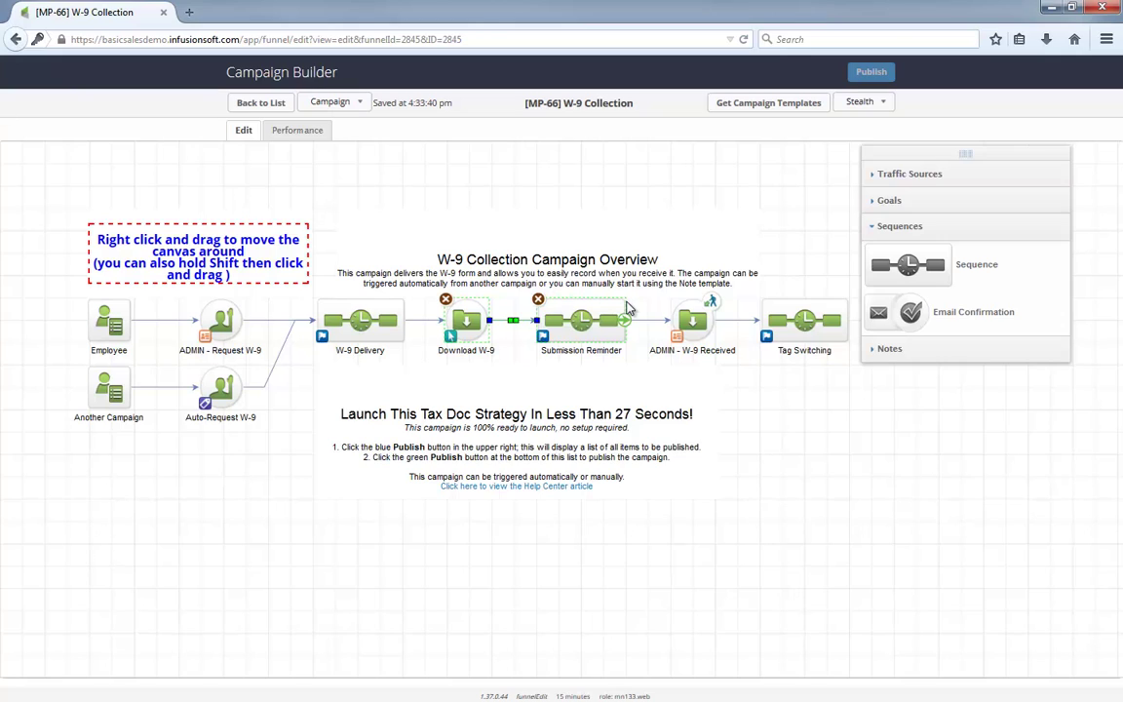
{"action": "left_click", "coordinate": [775, 430]}
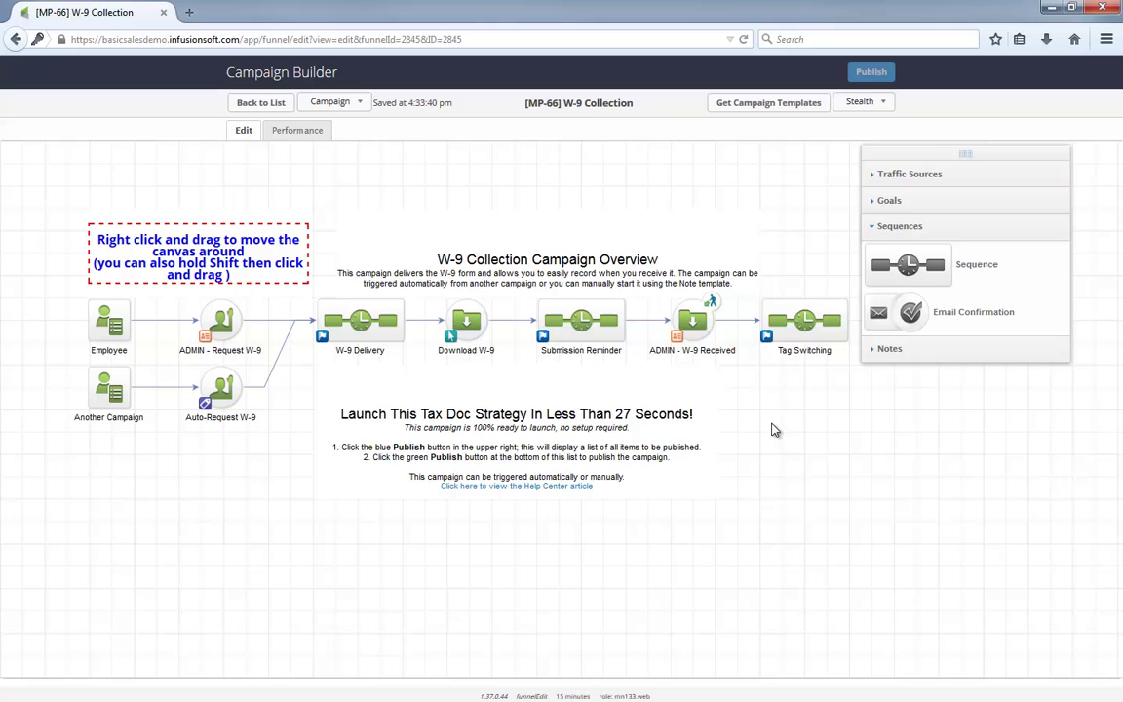
{"action": "double_click", "coordinate": [694, 322]}
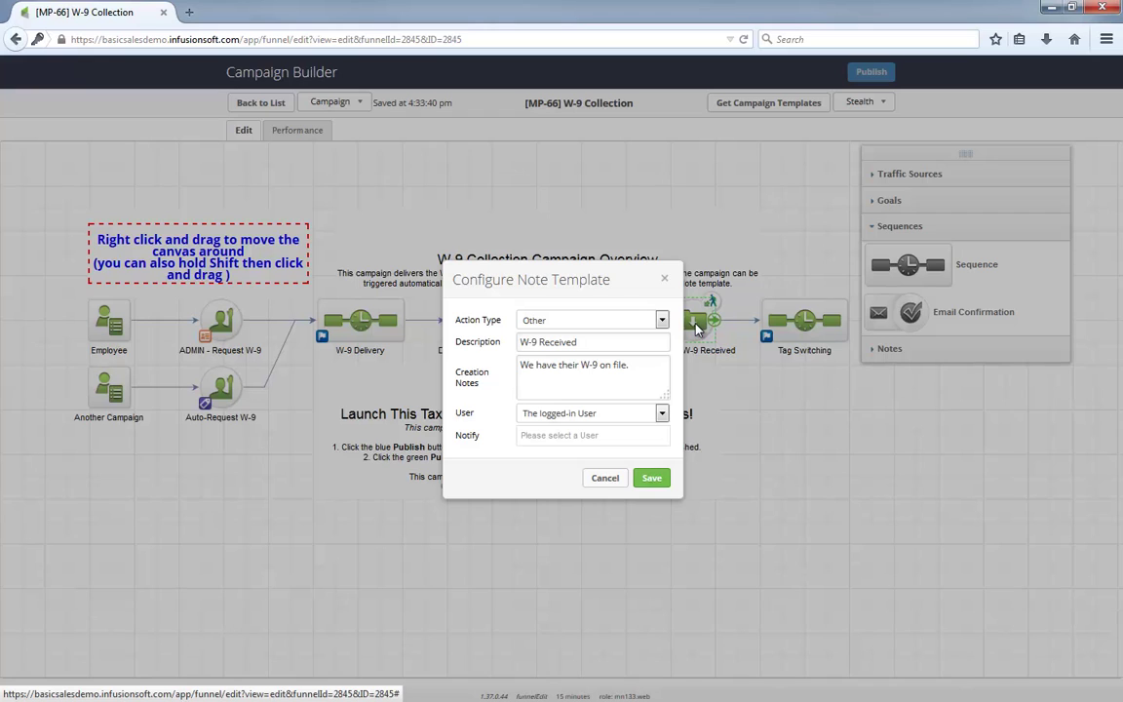
{"action": "left_click", "coordinate": [604, 478]}
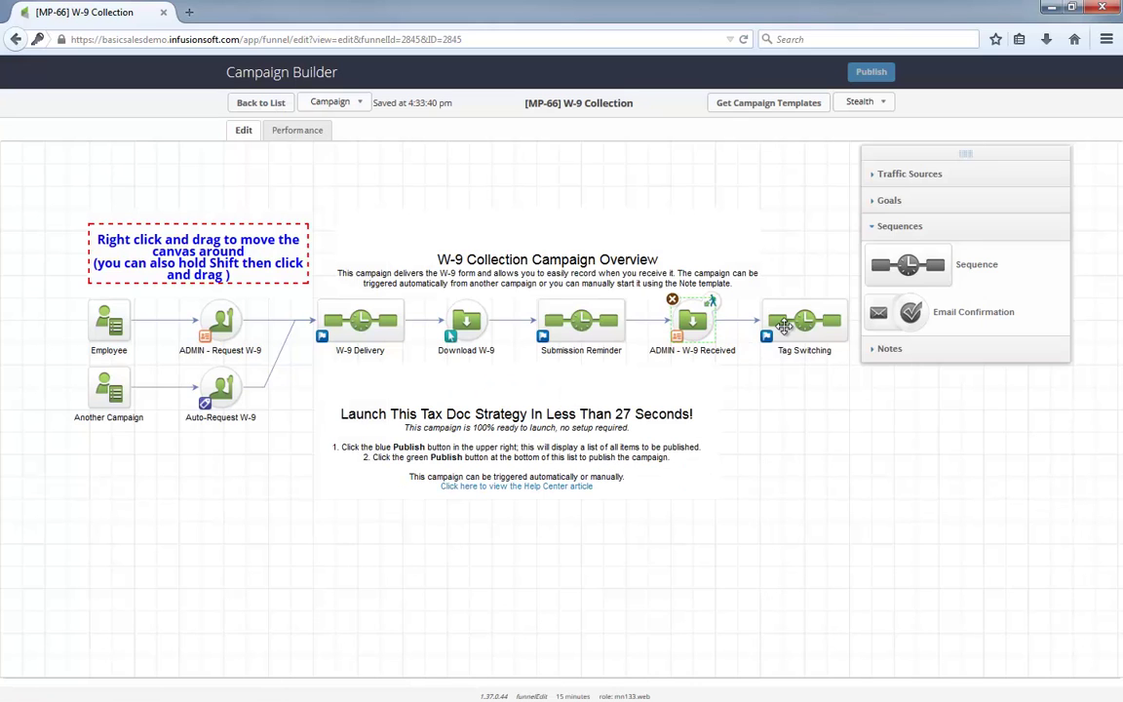
- Inspect the tag applied in the Tag Switching sequence and return to the campaign overview
{"action": "double_click", "coordinate": [795, 323]}
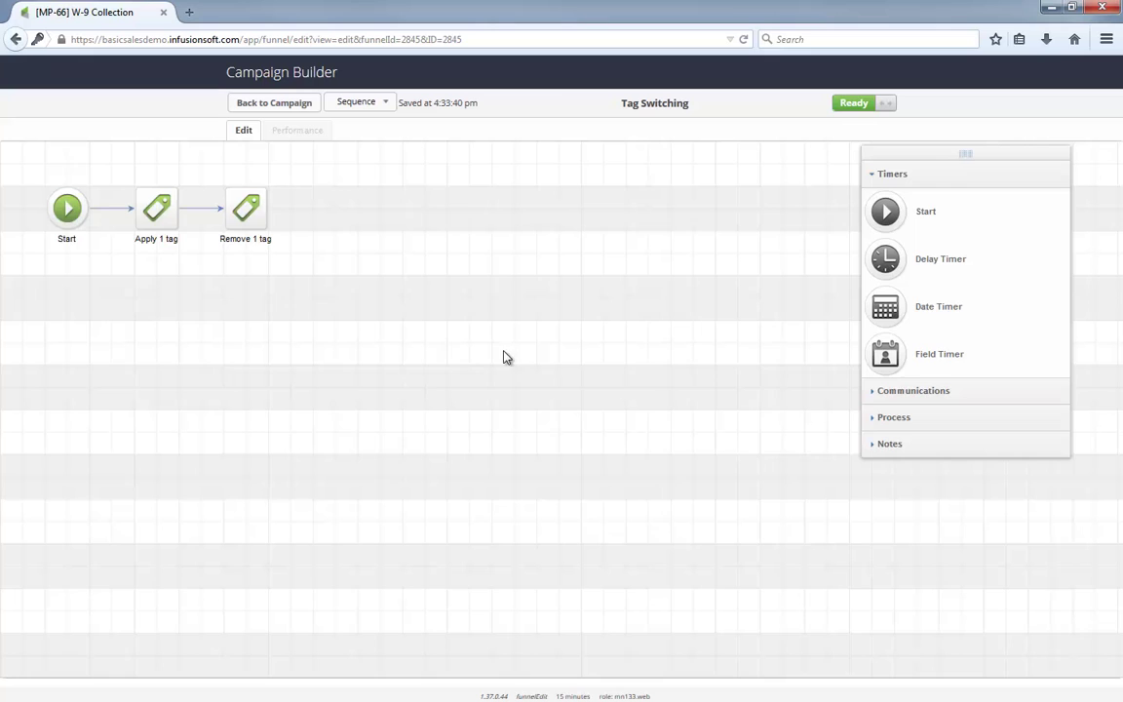
{"action": "double_click", "coordinate": [155, 217]}
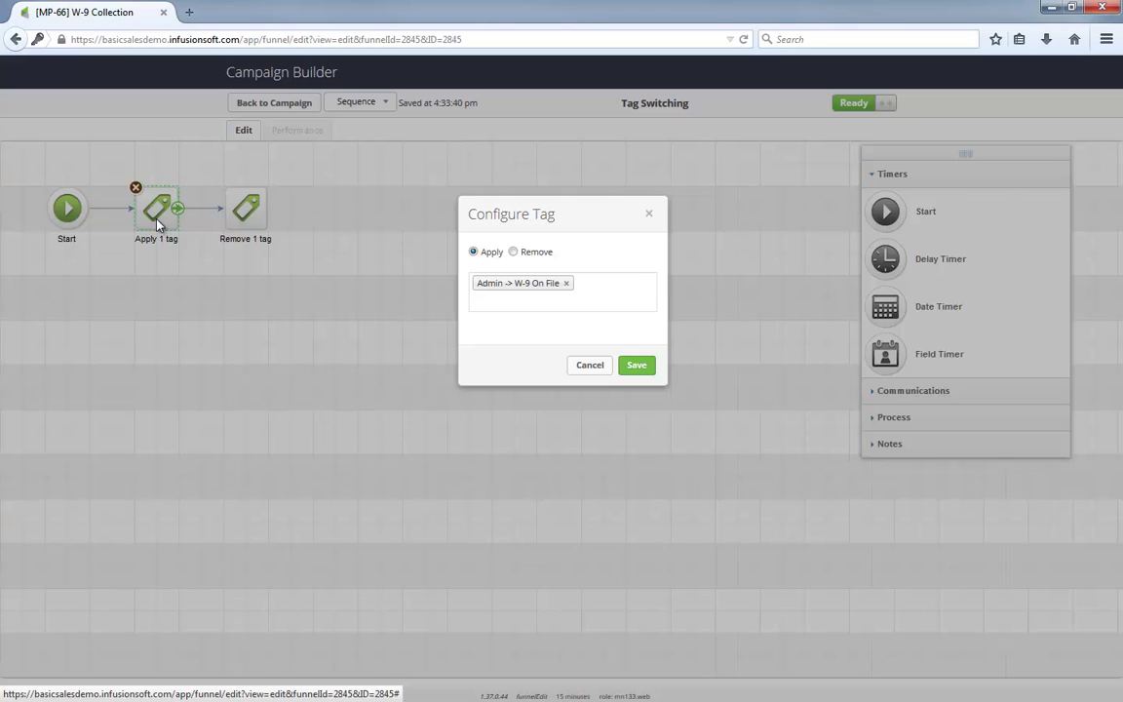
{"action": "left_click", "coordinate": [588, 364]}
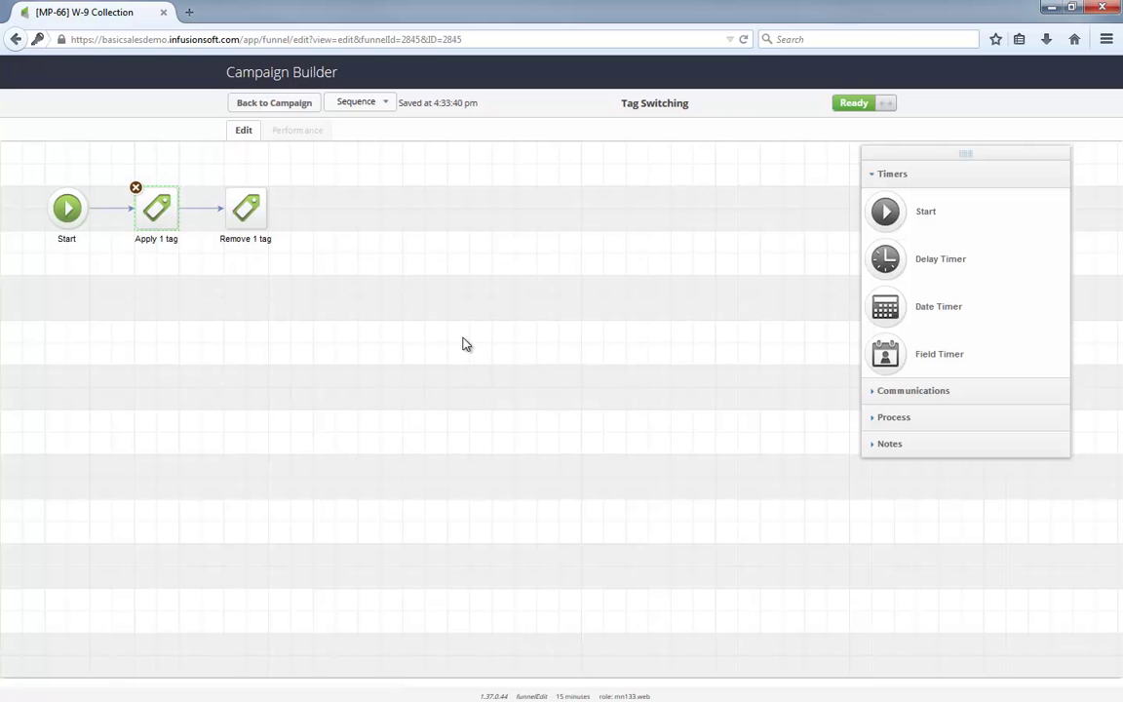
{"action": "left_click", "coordinate": [279, 103]}
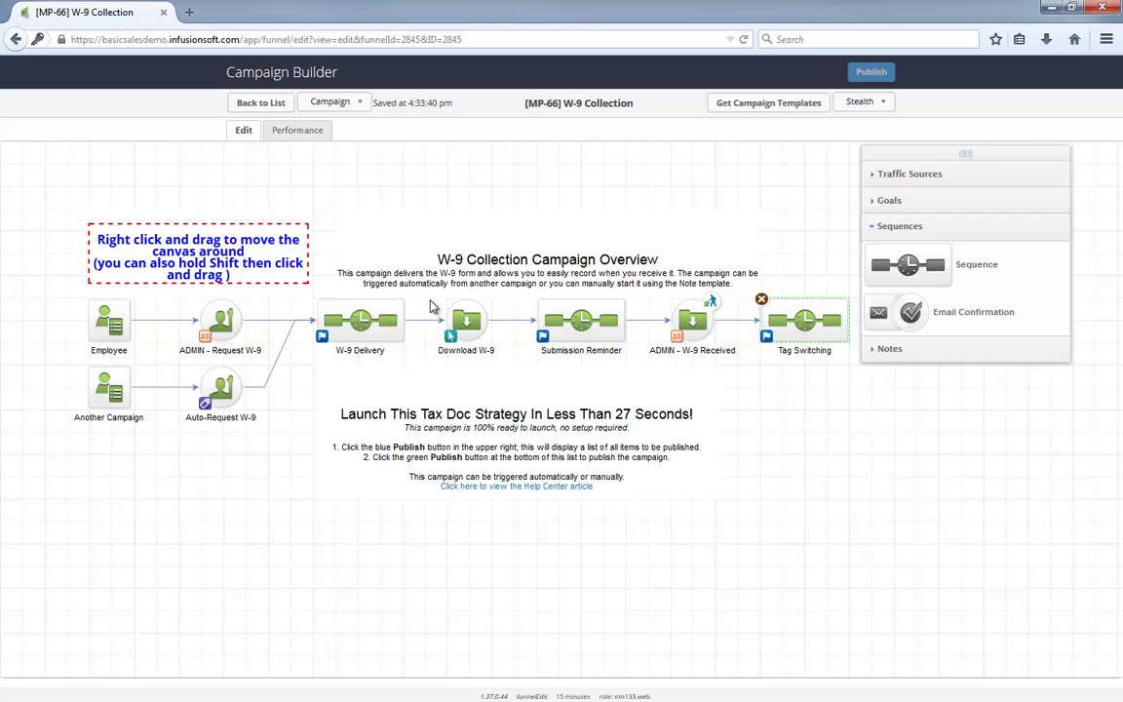
- Review the Download W-9 goal's link selections for both delivery emails and the steps of the Submission Reminder sequence
{"action": "double_click", "coordinate": [460, 318]}
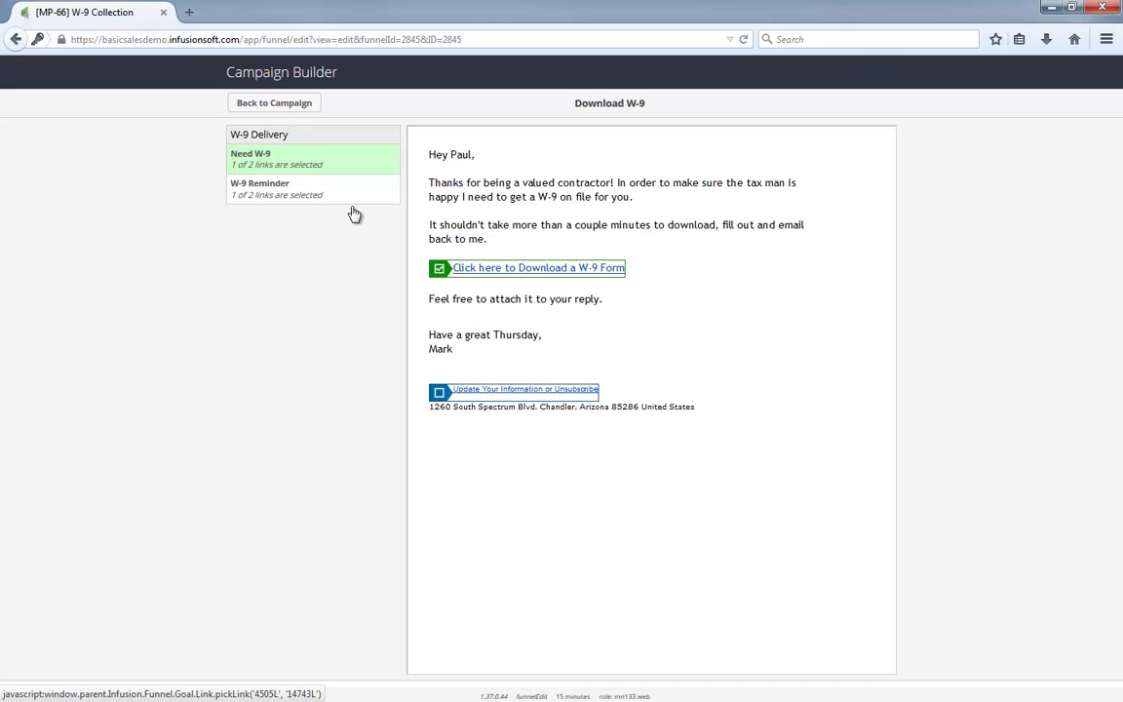
{"action": "left_click", "coordinate": [291, 185]}
{"action": "left_click", "coordinate": [287, 105]}
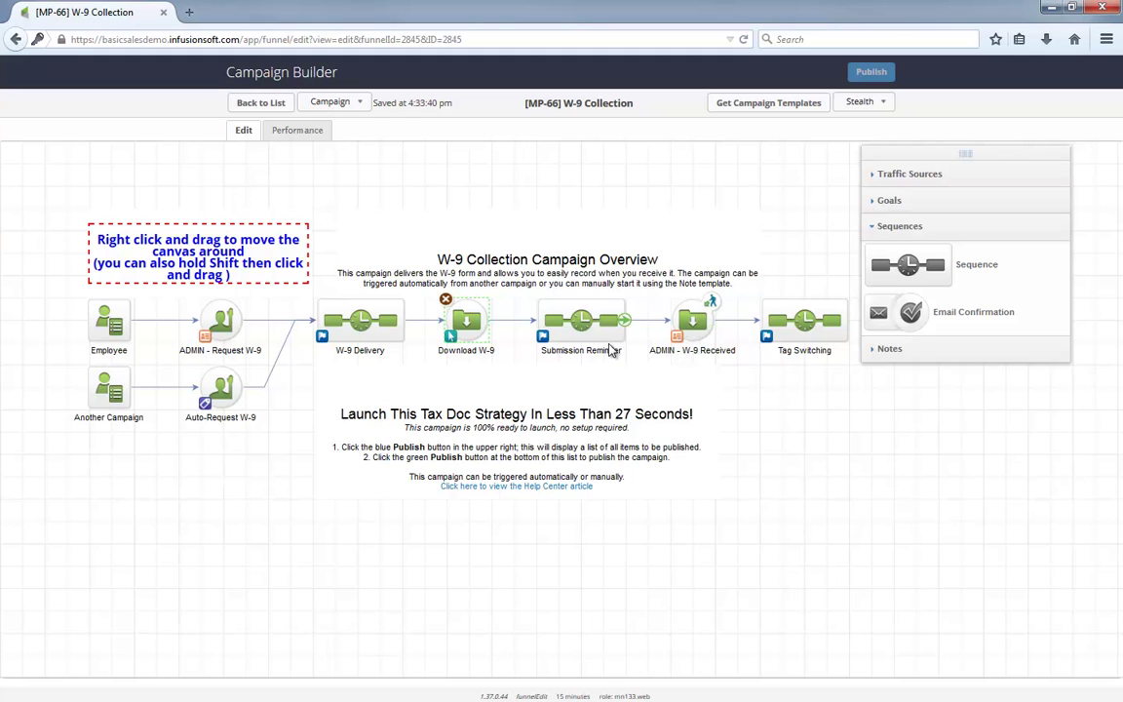
{"action": "double_click", "coordinate": [565, 330]}
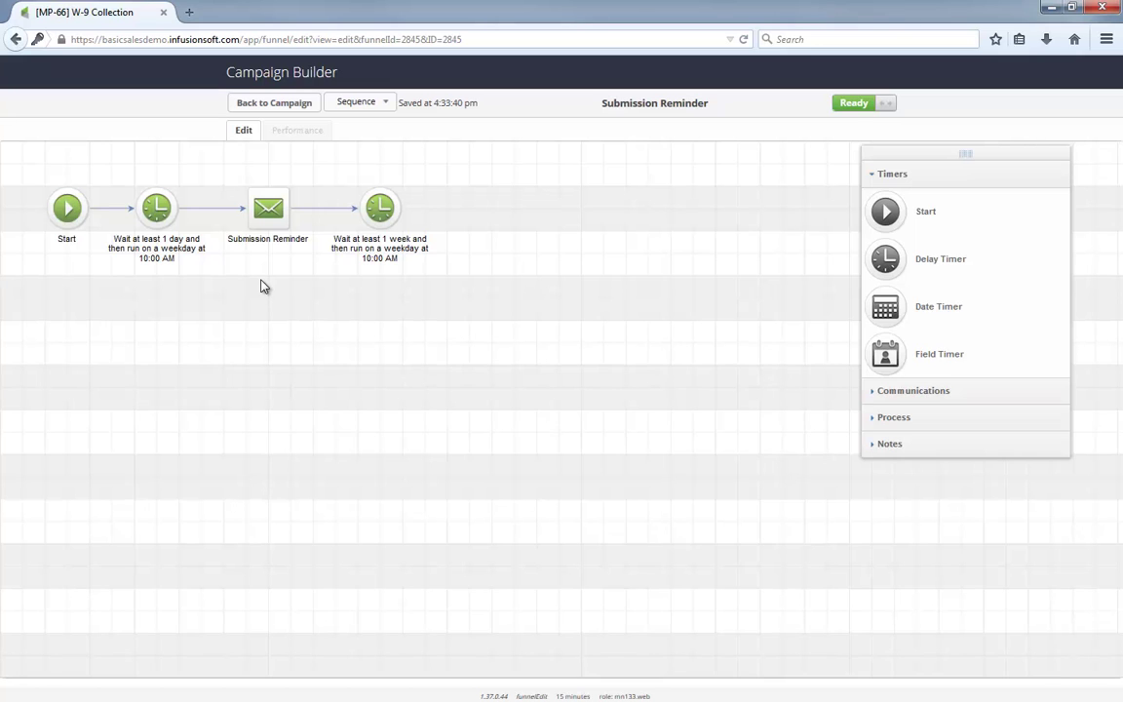
{"action": "left_click", "coordinate": [257, 103]}
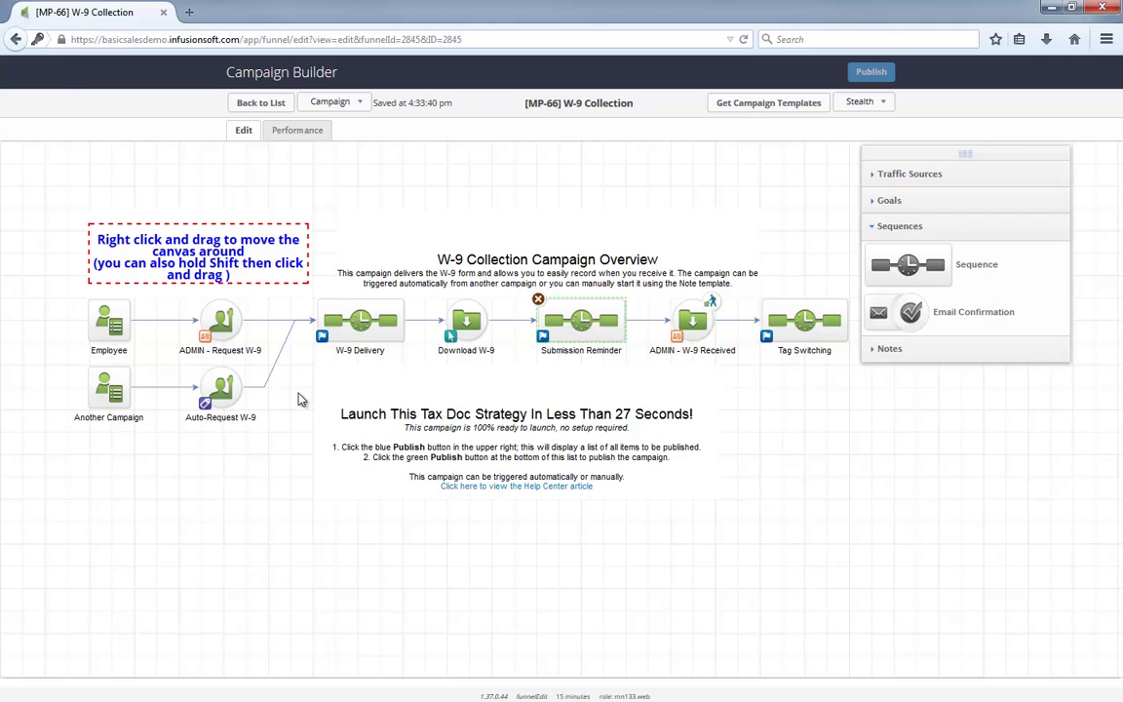